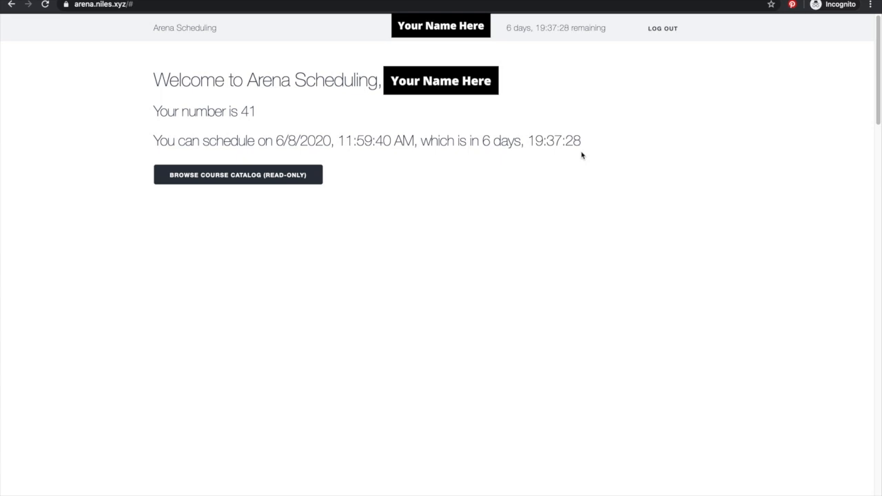
- Open the read-only course catalog and search the classes for "biology"
{"action": "left_click", "coordinate": [286, 177]}
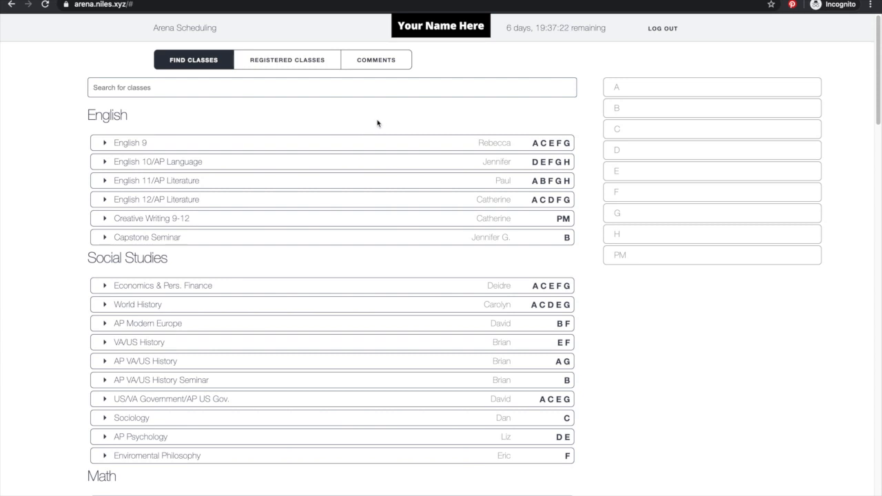
{"action": "left_click", "coordinate": [128, 91]}
{"action": "type", "text": "b"}
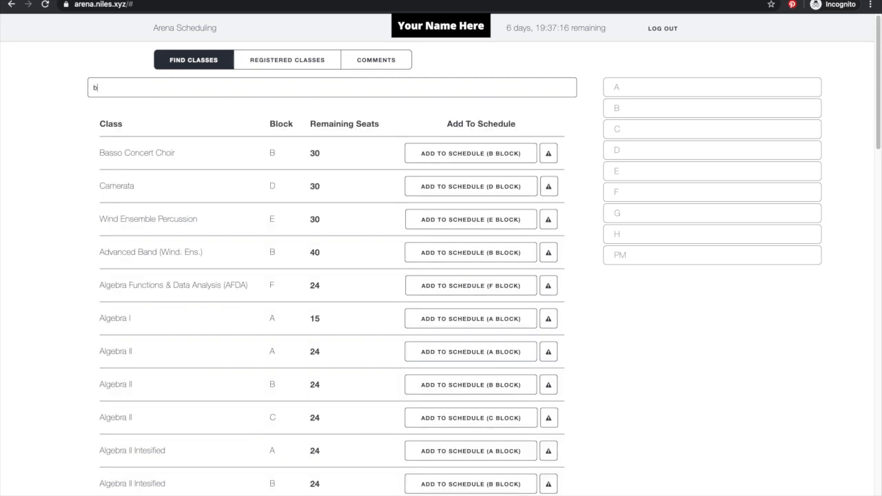
{"action": "type", "text": "iology"}
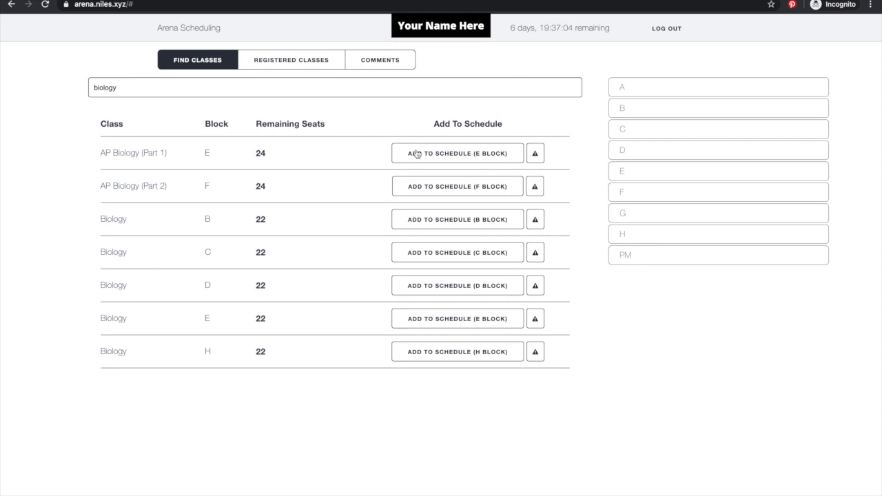
{"action": "left_click", "coordinate": [541, 156]}
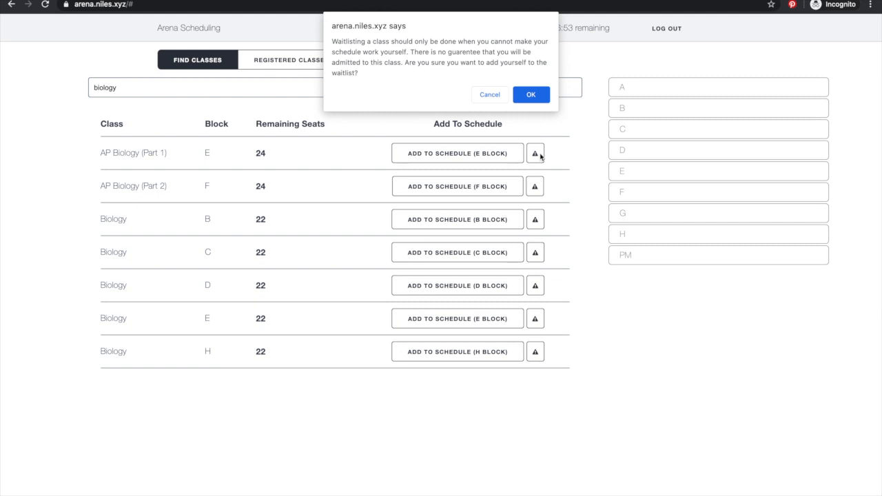
{"action": "left_click", "coordinate": [535, 98]}
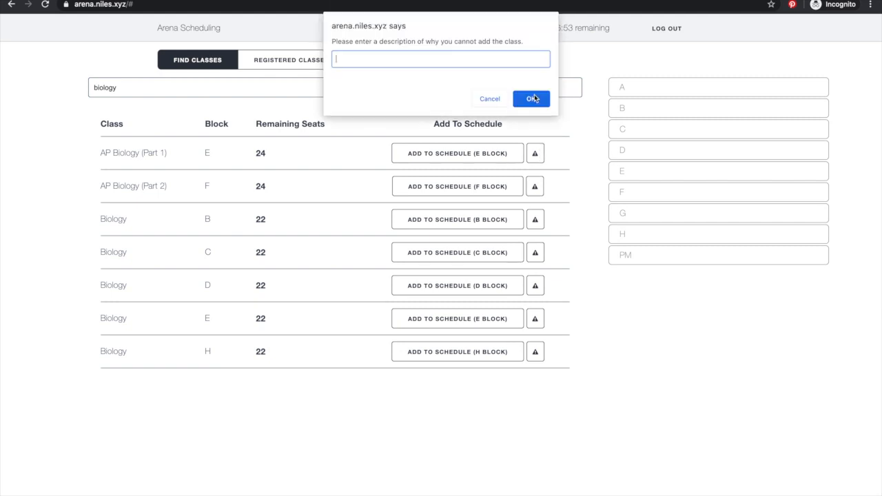
{"action": "left_click", "coordinate": [491, 101]}
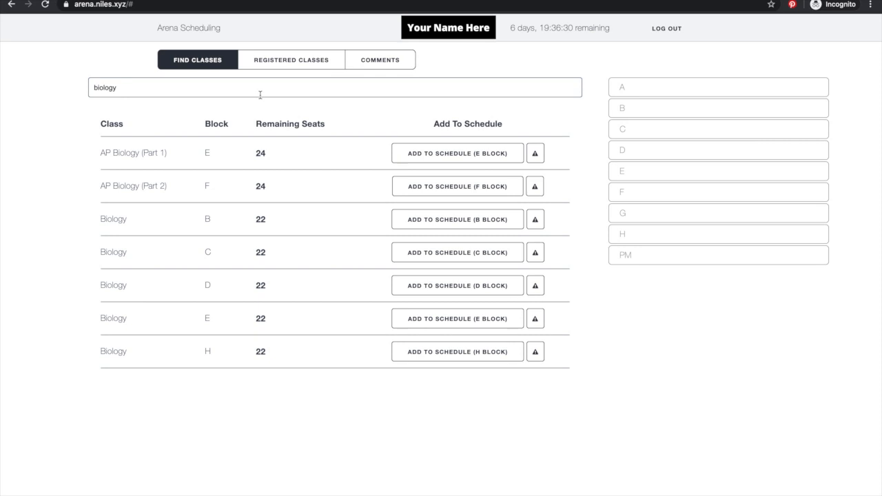
- Clear the class search to browse the full course catalog by subject, and expand the English 9 sections
{"action": "triple_click", "coordinate": [216, 85]}
{"action": "key", "text": "BackSpace"}
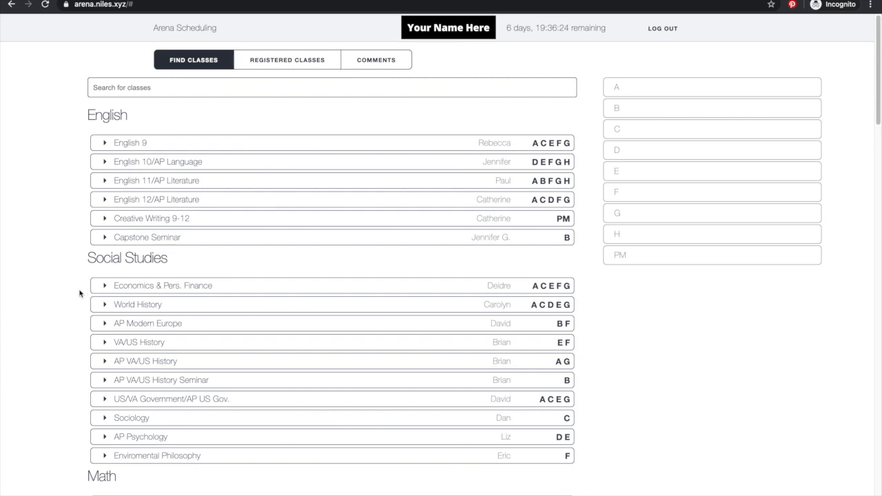
{"action": "scroll", "coordinate": [79, 293], "scroll_direction": "down", "scroll_amount": 5}
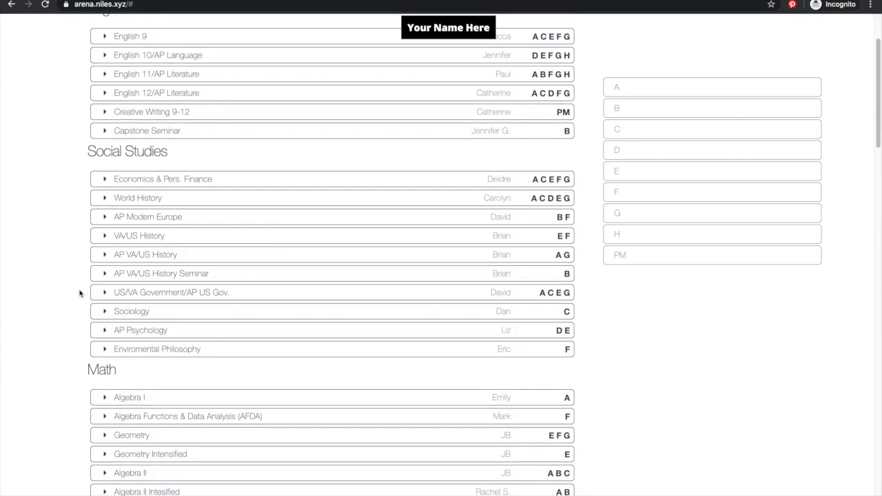
{"action": "scroll", "coordinate": [79, 293], "scroll_direction": "down", "scroll_amount": 8}
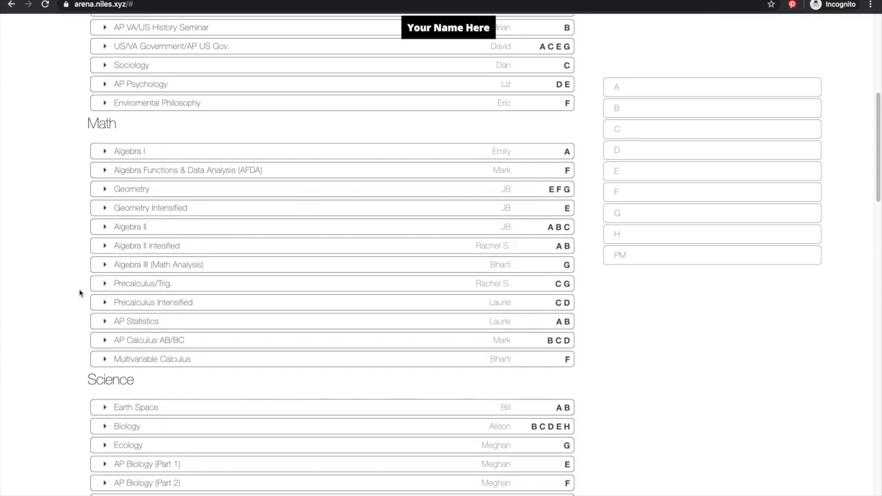
{"action": "scroll", "coordinate": [79, 293], "scroll_direction": "down", "scroll_amount": 12}
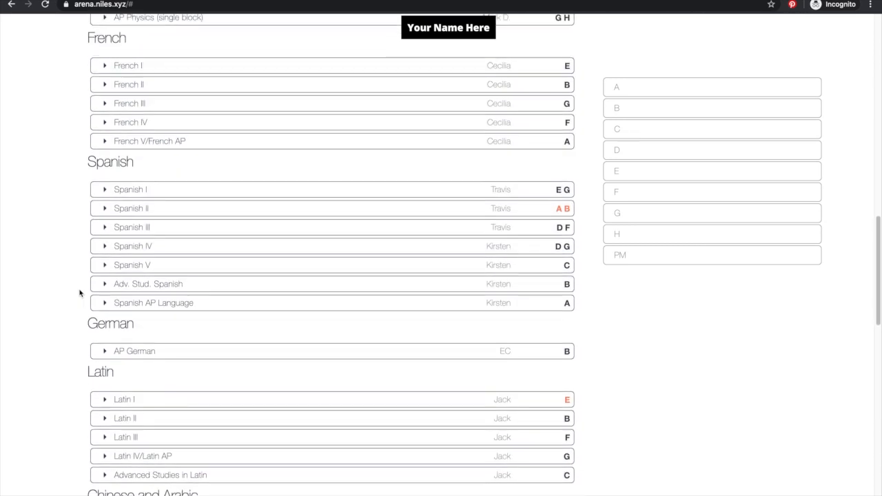
{"action": "scroll", "coordinate": [79, 293], "scroll_direction": "down", "scroll_amount": 4}
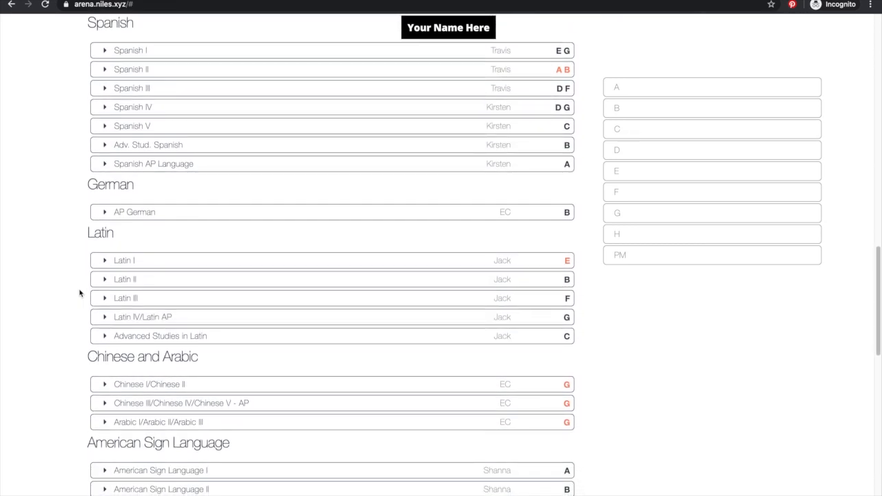
{"action": "scroll", "coordinate": [79, 292], "scroll_direction": "down", "scroll_amount": 9}
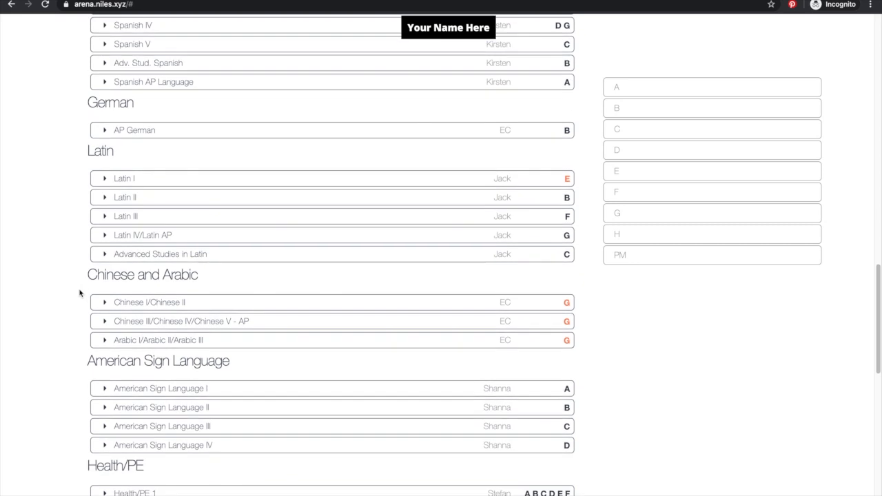
{"action": "scroll", "coordinate": [79, 293], "scroll_direction": "down", "scroll_amount": 8}
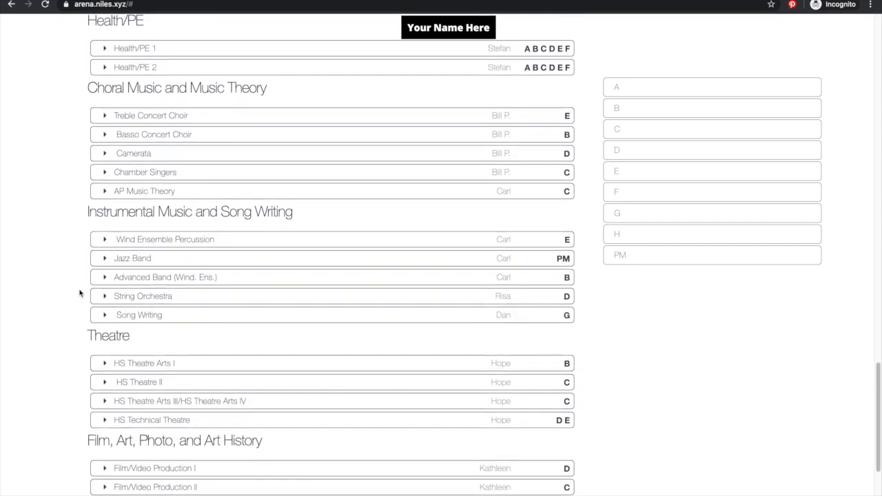
{"action": "scroll", "coordinate": [79, 293], "scroll_direction": "down", "scroll_amount": 6}
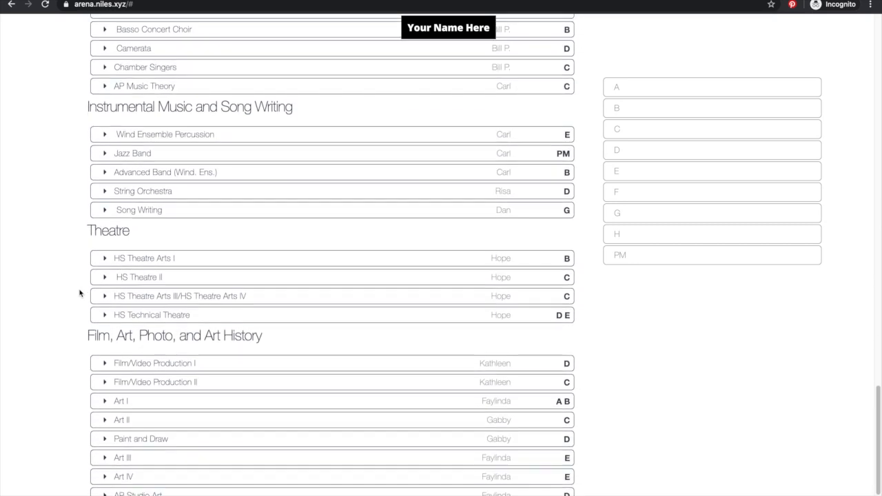
{"action": "scroll", "coordinate": [79, 293], "scroll_direction": "up", "scroll_amount": 20}
{"action": "scroll", "coordinate": [80, 293], "scroll_direction": "up", "scroll_amount": 10}
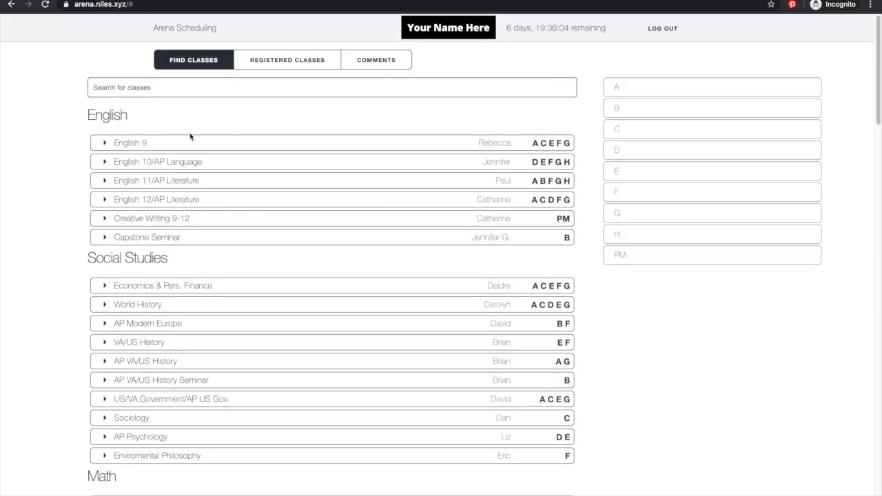
{"action": "left_click", "coordinate": [140, 145]}
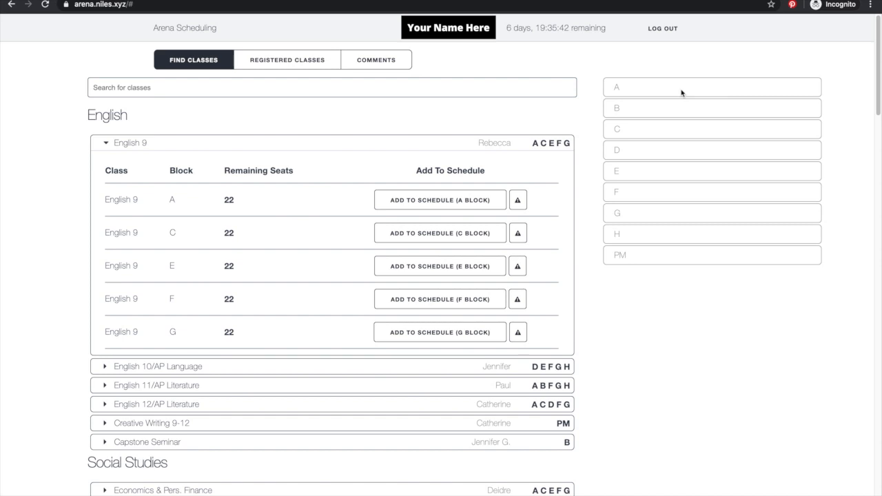
- Examine the weekly block timetable of the registered classes, from the morning blocks through the after-school period
{"action": "left_click", "coordinate": [285, 66]}
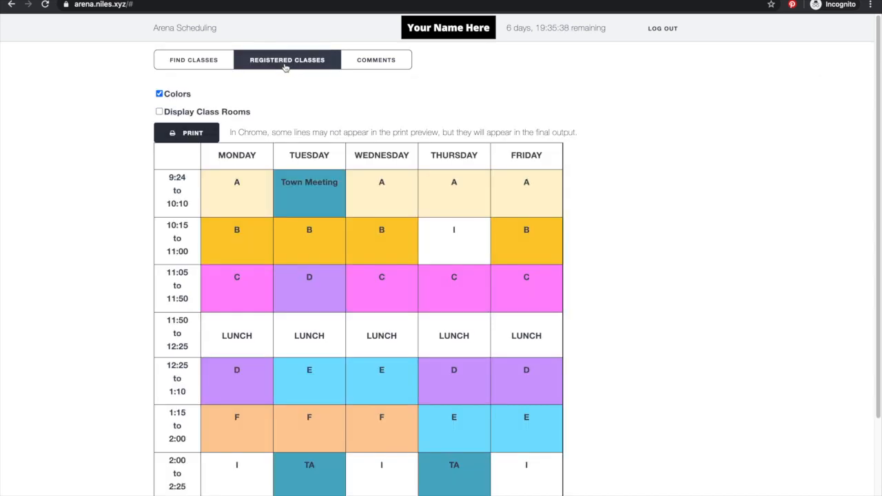
{"action": "scroll", "coordinate": [626, 269], "scroll_direction": "down", "scroll_amount": 3}
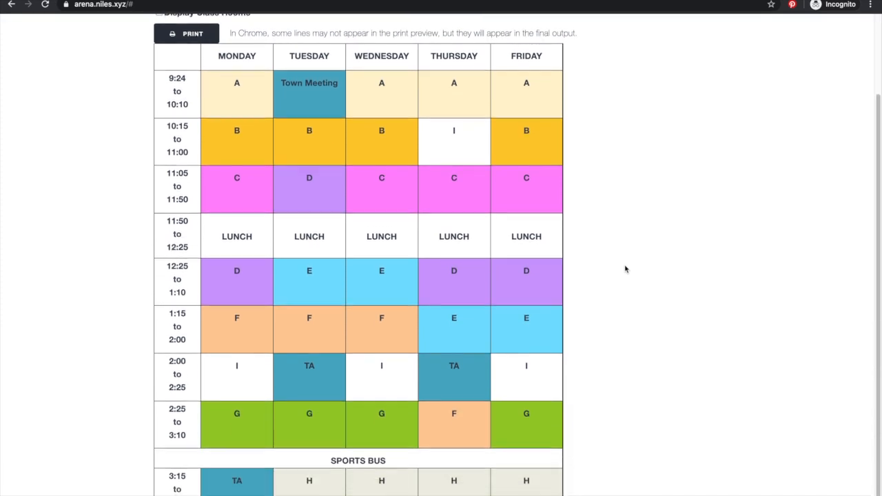
{"action": "scroll", "coordinate": [626, 269], "scroll_direction": "down", "scroll_amount": 1}
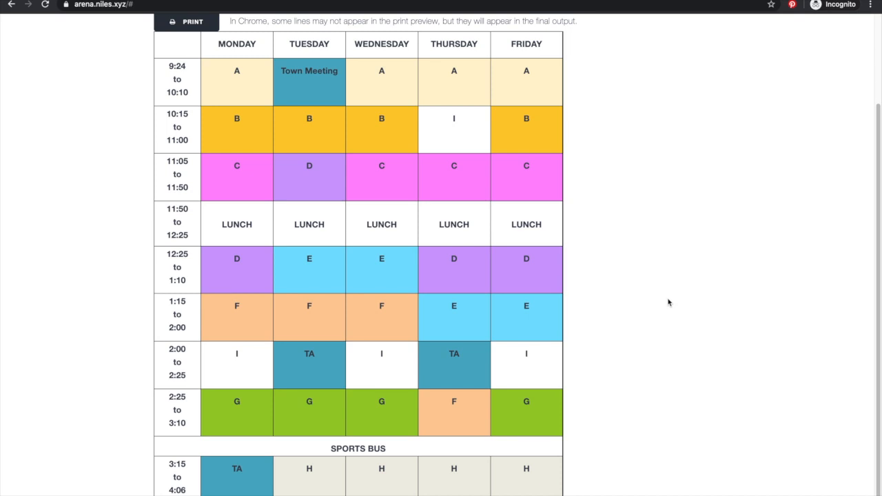
{"action": "scroll", "coordinate": [667, 301], "scroll_direction": "up", "scroll_amount": 1}
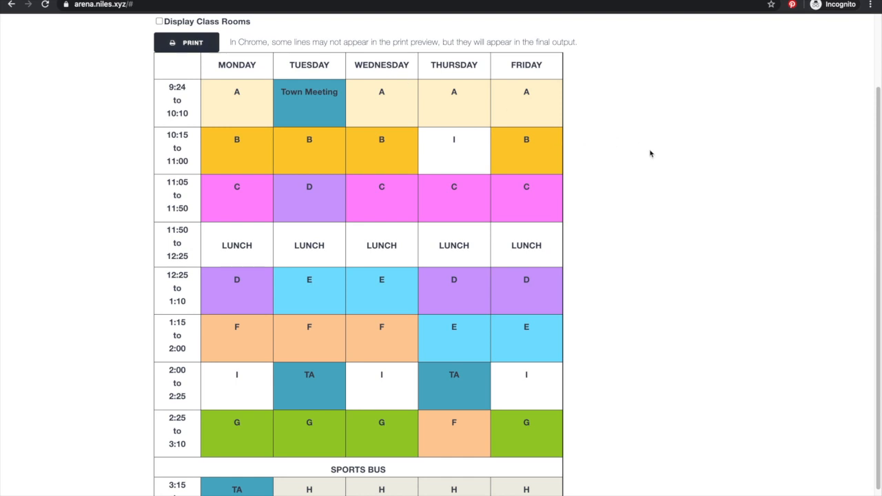
{"action": "scroll", "coordinate": [649, 153], "scroll_direction": "down", "scroll_amount": 1}
{"action": "scroll", "coordinate": [650, 153], "scroll_direction": "up", "scroll_amount": 3}
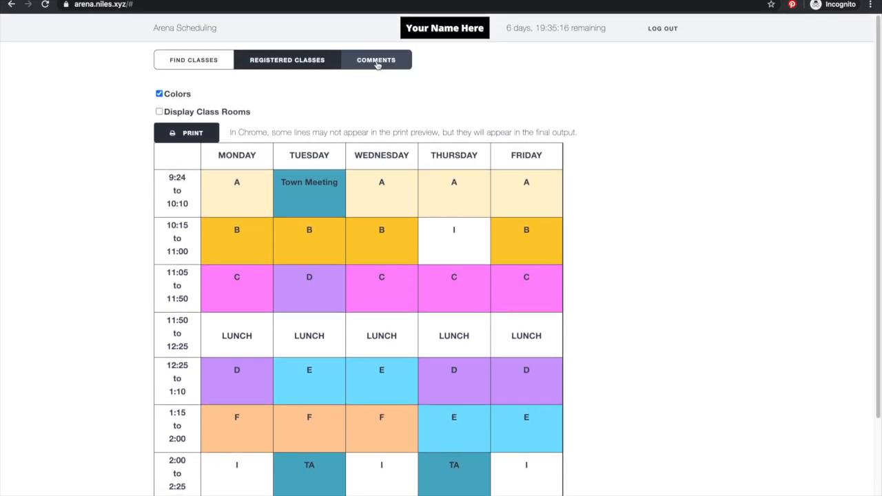
- Open the comments form for reporting a scheduling problem and examine its subject and message fields
{"action": "left_click", "coordinate": [377, 63]}
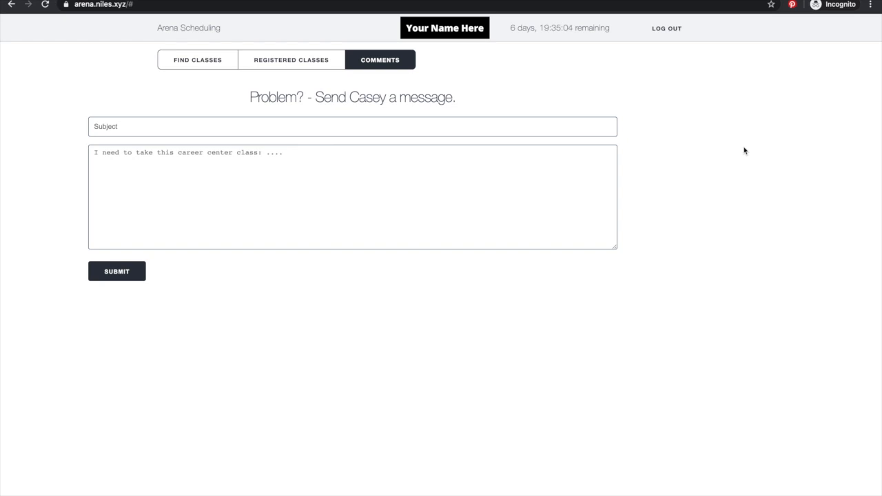
{"action": "left_click", "coordinate": [477, 128]}
{"action": "left_click", "coordinate": [466, 168]}
- Return to the registered classes and review the weekly timetable down to the last block
{"action": "left_click", "coordinate": [301, 61]}
{"action": "scroll", "coordinate": [90, 177], "scroll_direction": "down", "scroll_amount": 3}
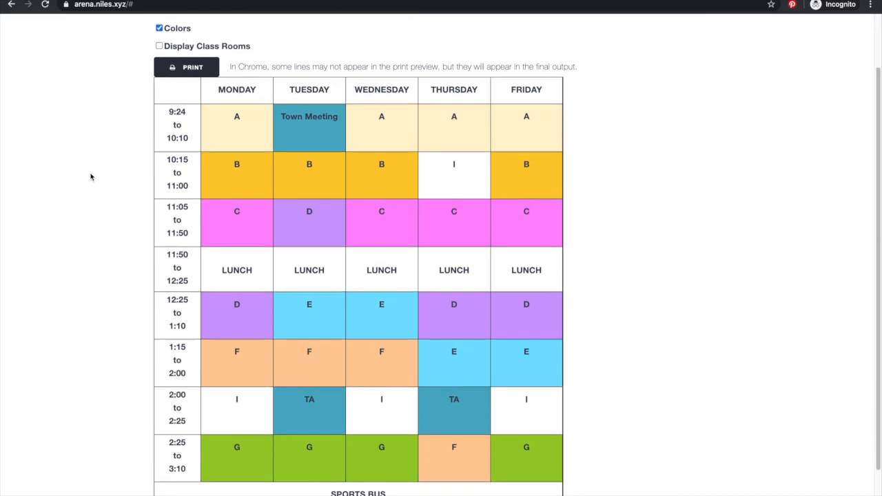
{"action": "scroll", "coordinate": [91, 177], "scroll_direction": "down", "scroll_amount": 1}
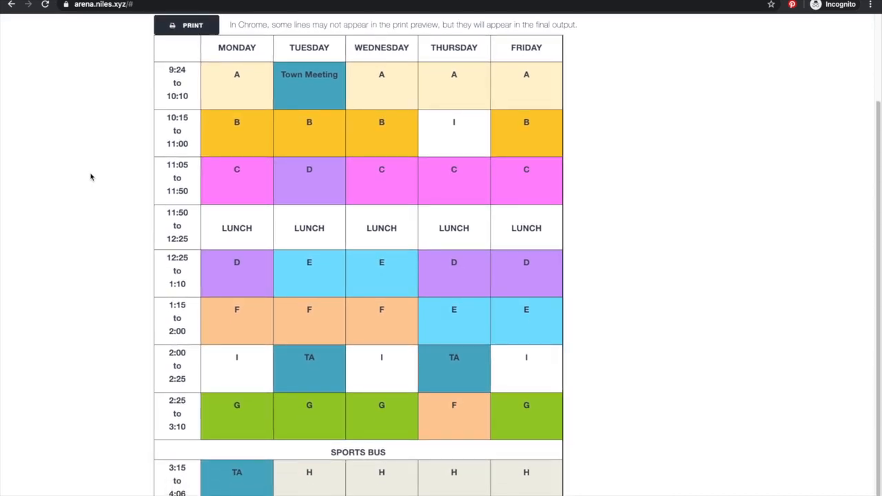